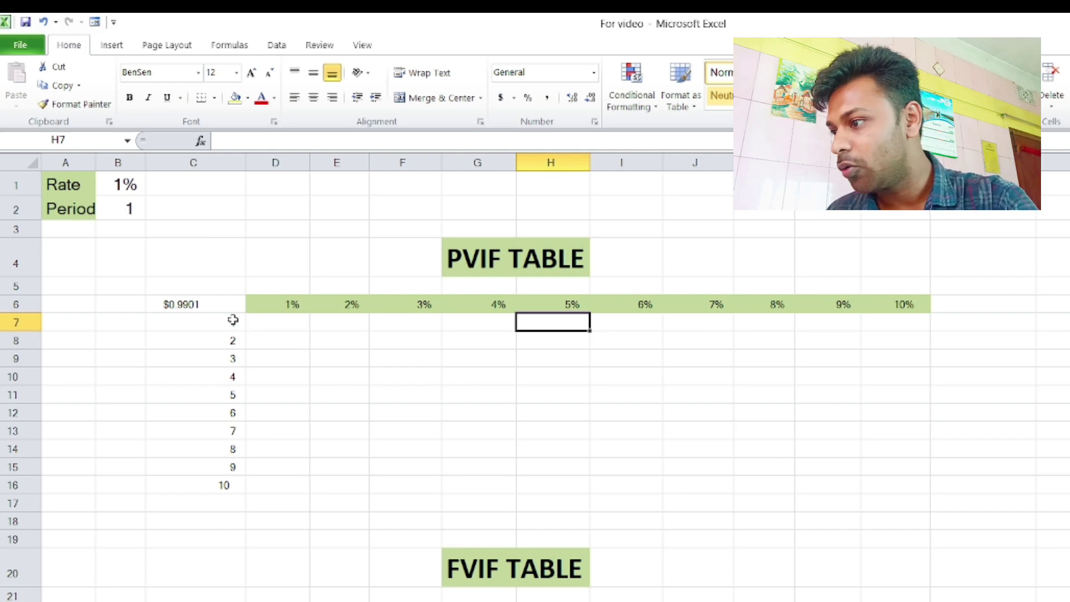
Re-enter C6 as =PV(B1,B2,0,-1,0) so it returns $0.9901.
{"action": "left_click", "coordinate": [237, 304]}
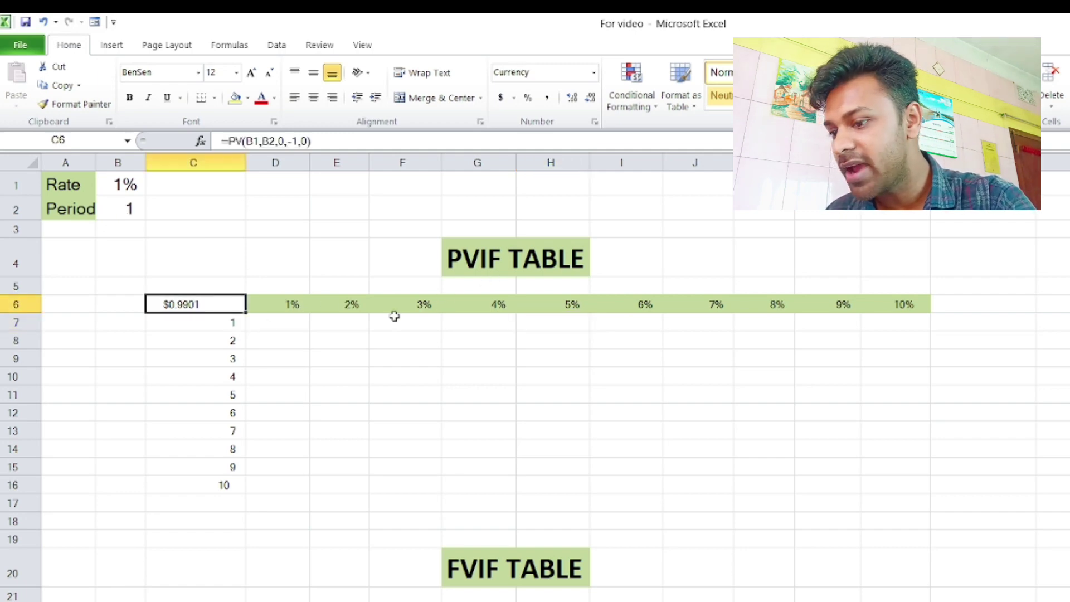
{"action": "key", "text": "BackSpace"}
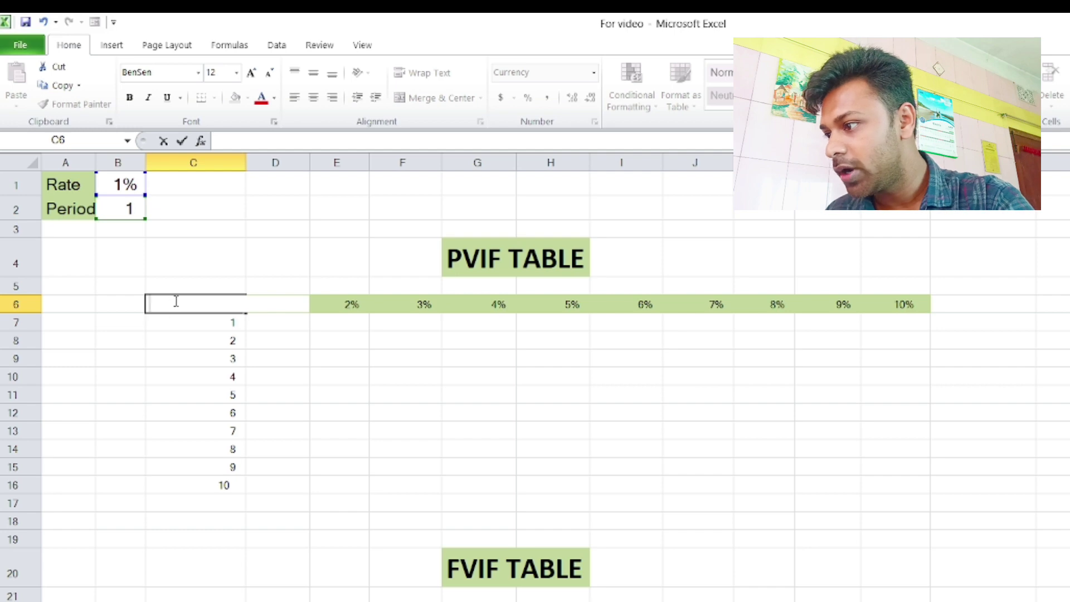
{"action": "type", "text": "="}
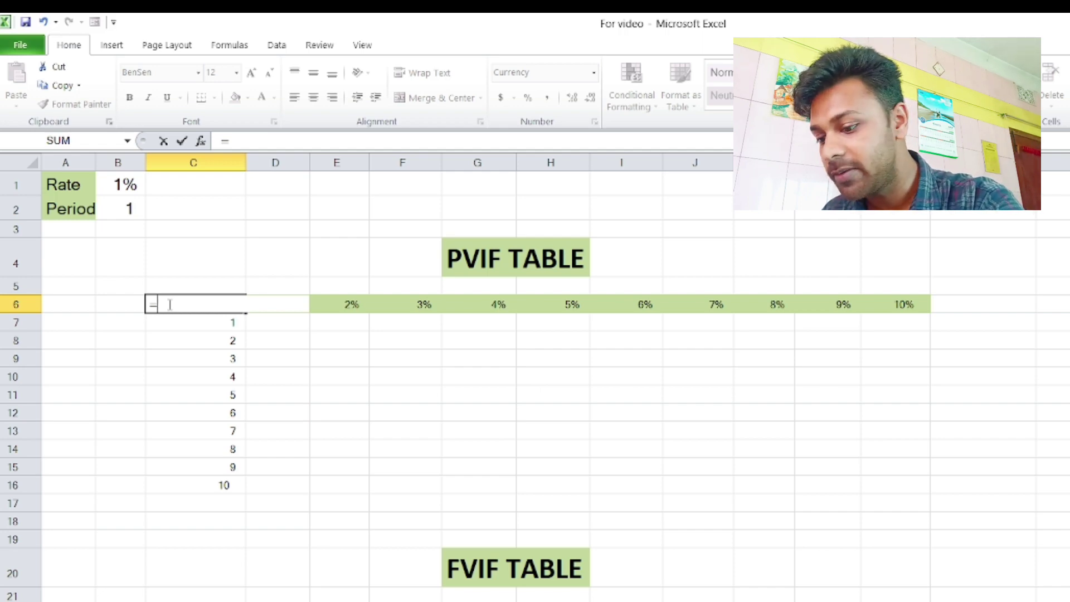
{"action": "type", "text": "pv"}
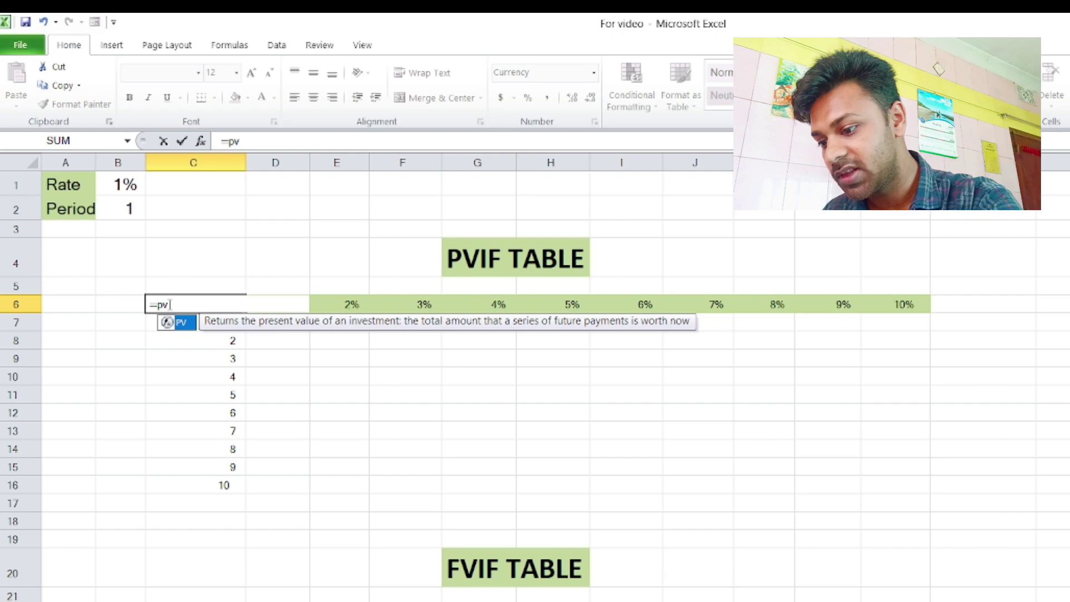
{"action": "type", "text": "("}
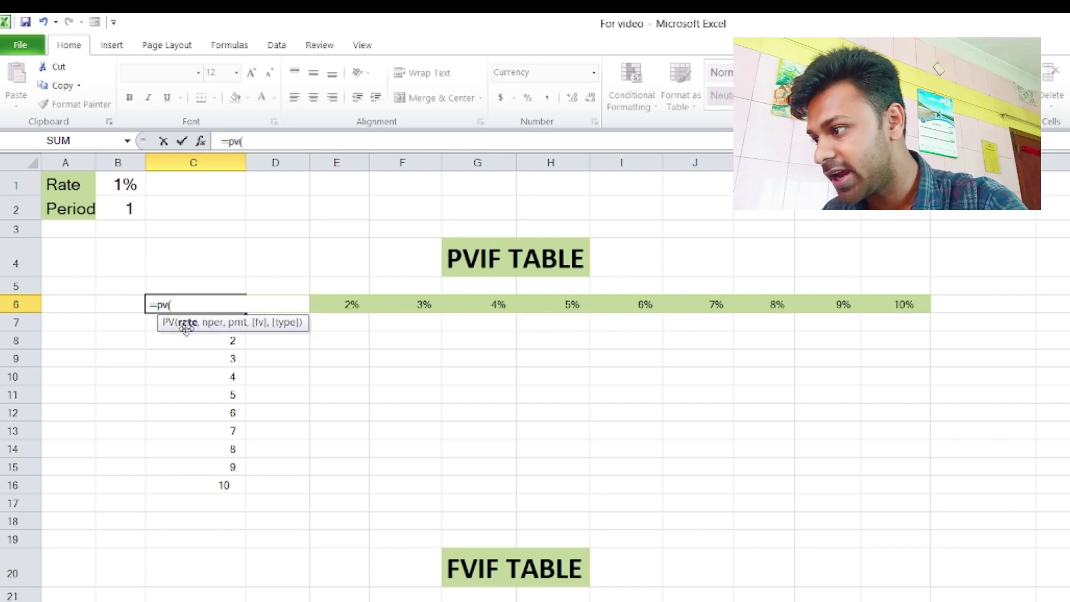
{"action": "left_click", "coordinate": [120, 189]}
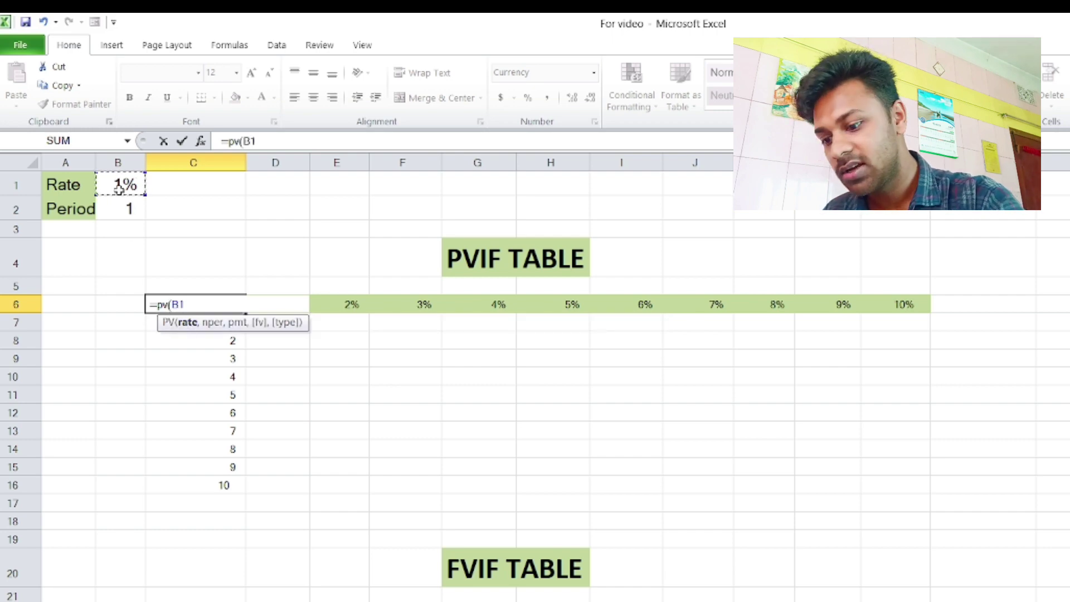
{"action": "type", "text": ","}
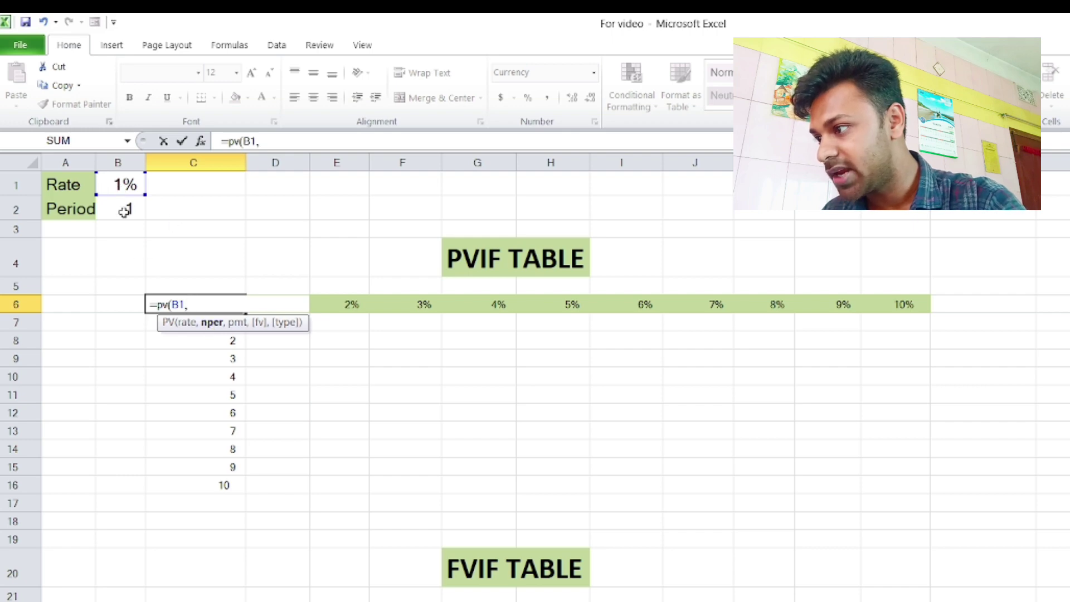
{"action": "left_click", "coordinate": [124, 210]}
{"action": "type", "text": ",0"}
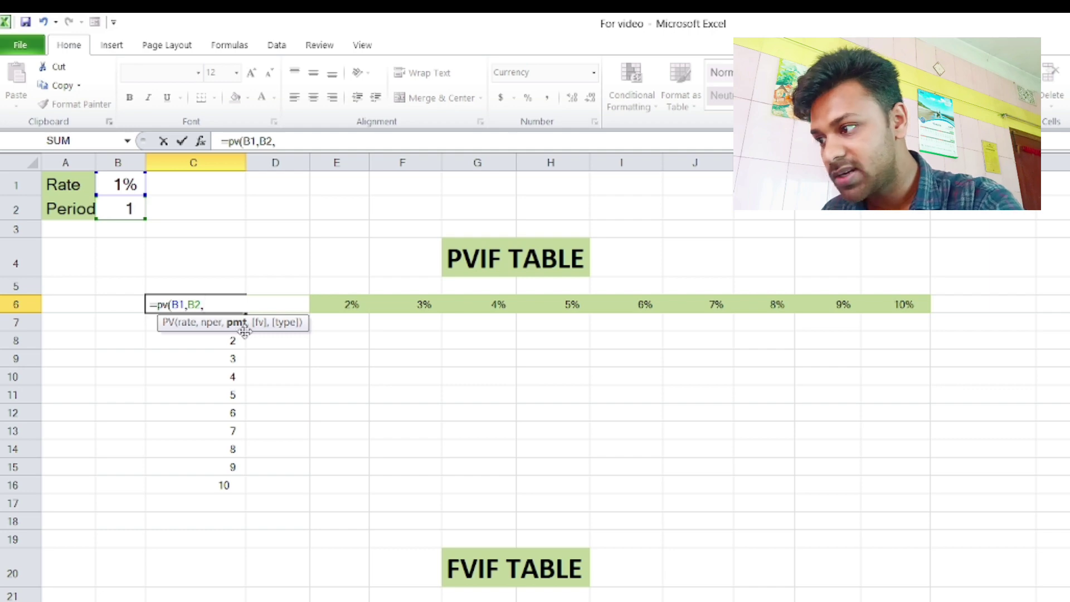
{"action": "type", "text": ",-1"}
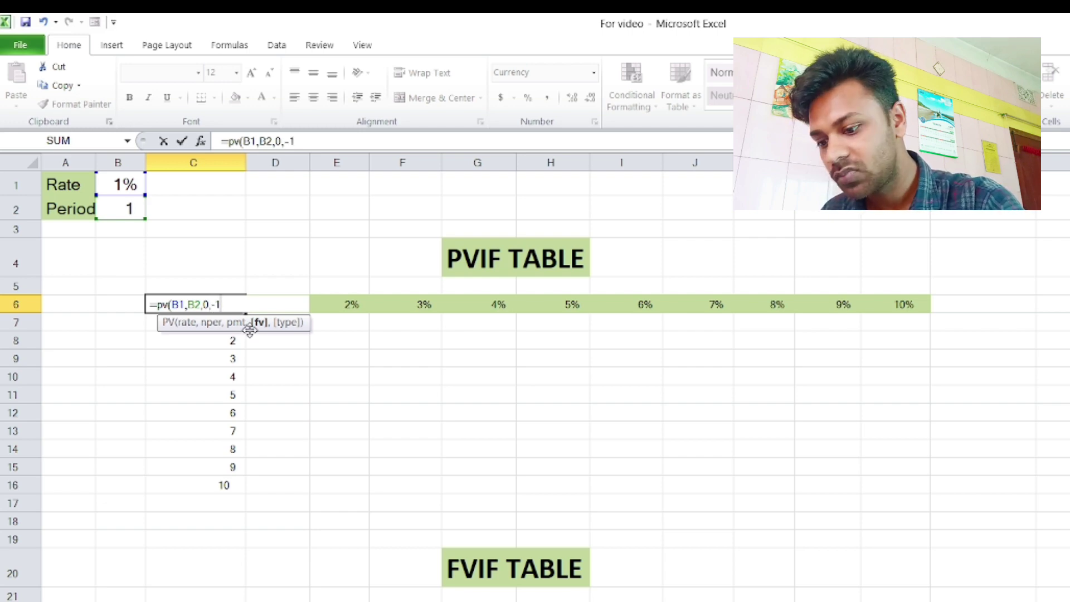
{"action": "type", "text": ",0"}
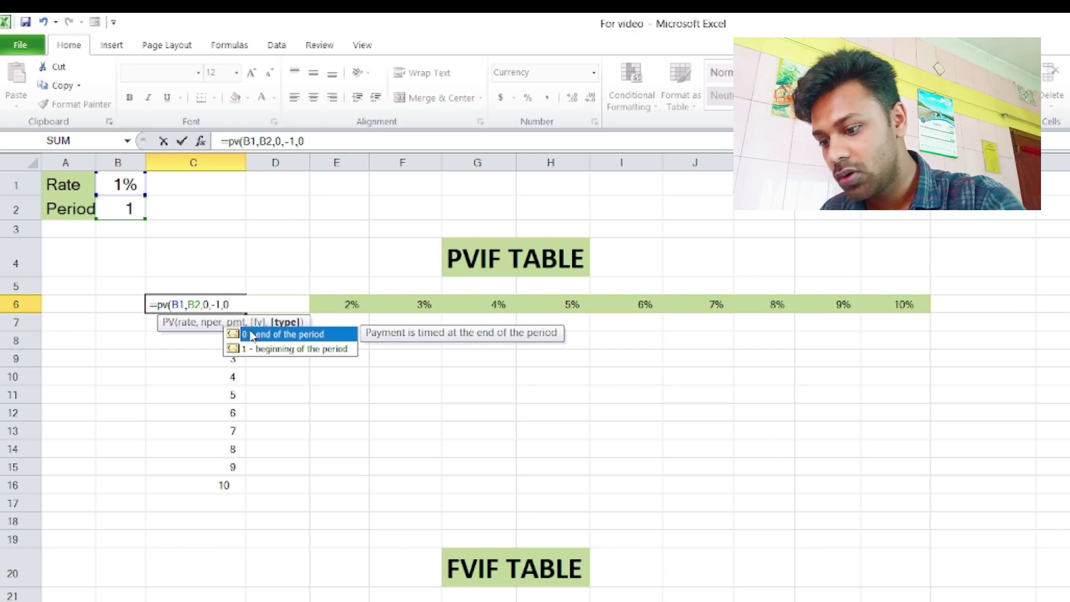
{"action": "type", "text": ")"}
{"action": "key", "text": "Return"}
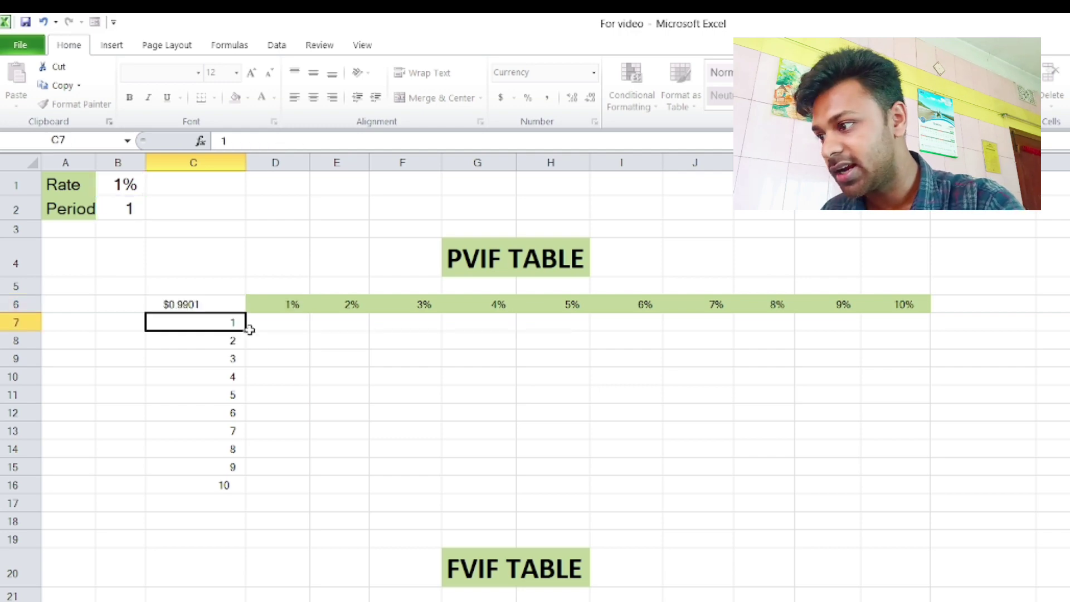
Create a data table over C6:L16 with row input B1 and column input B2.
{"action": "left_click", "coordinate": [224, 308]}
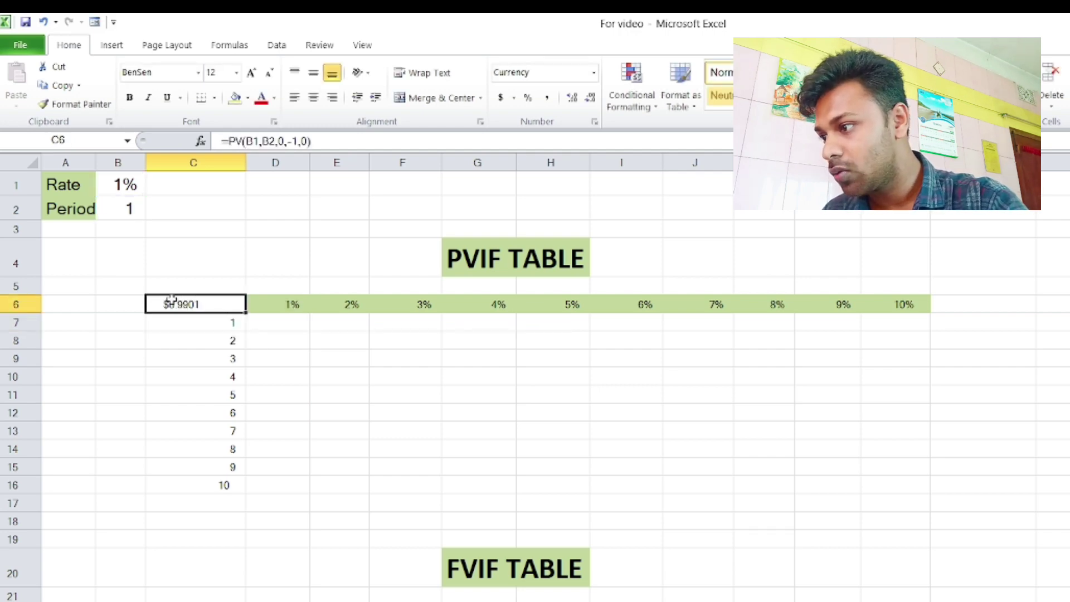
{"action": "left_click_drag", "start_coordinate": [165, 302], "coordinate": [896, 484]}
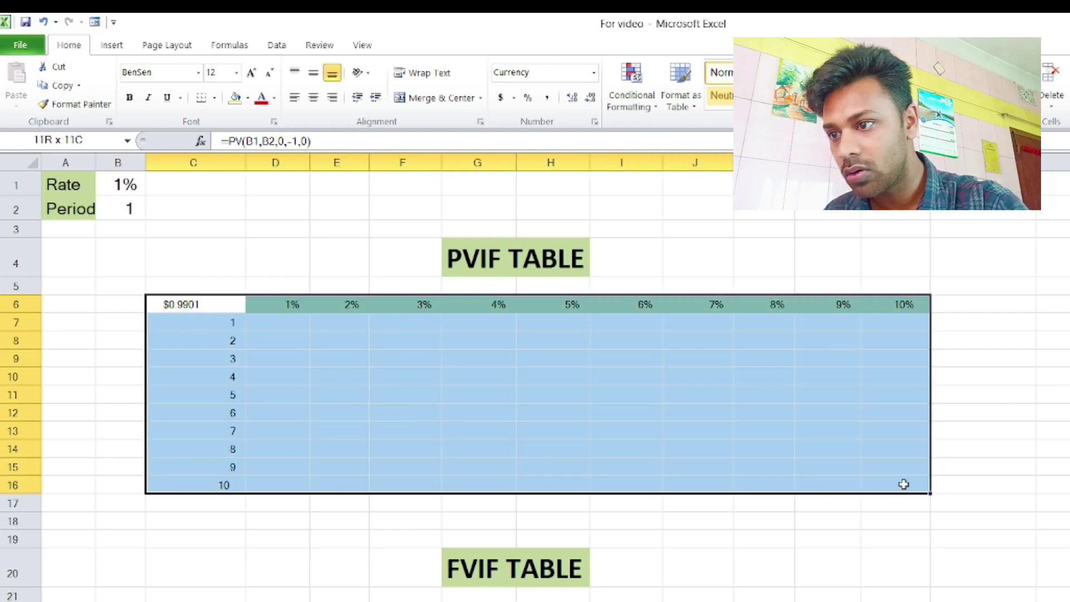
{"action": "left_click_drag", "start_coordinate": [896, 484], "coordinate": [900, 483]}
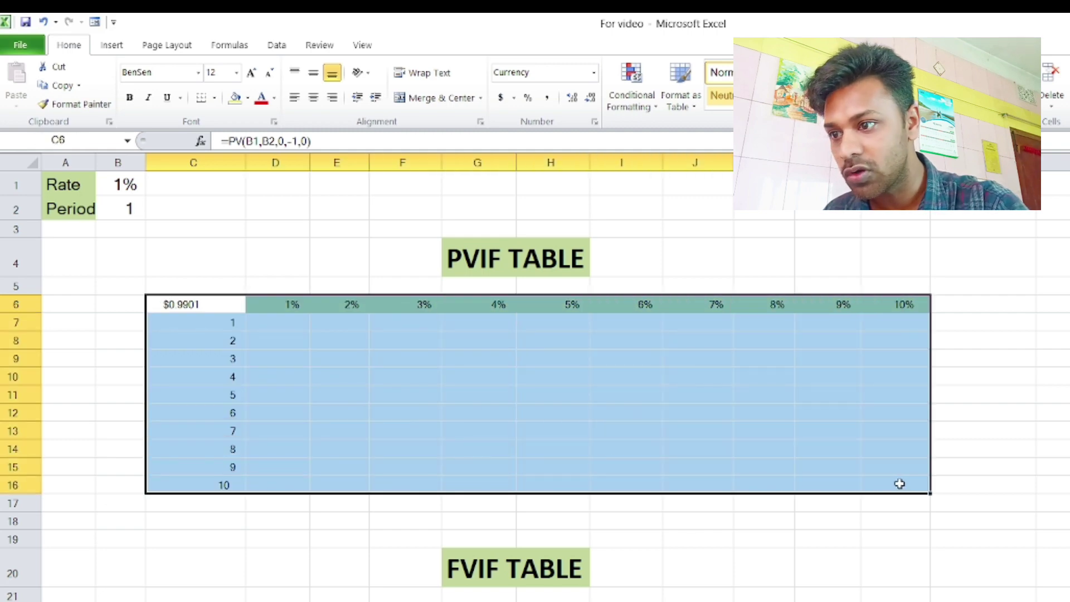
{"action": "left_click", "coordinate": [279, 46]}
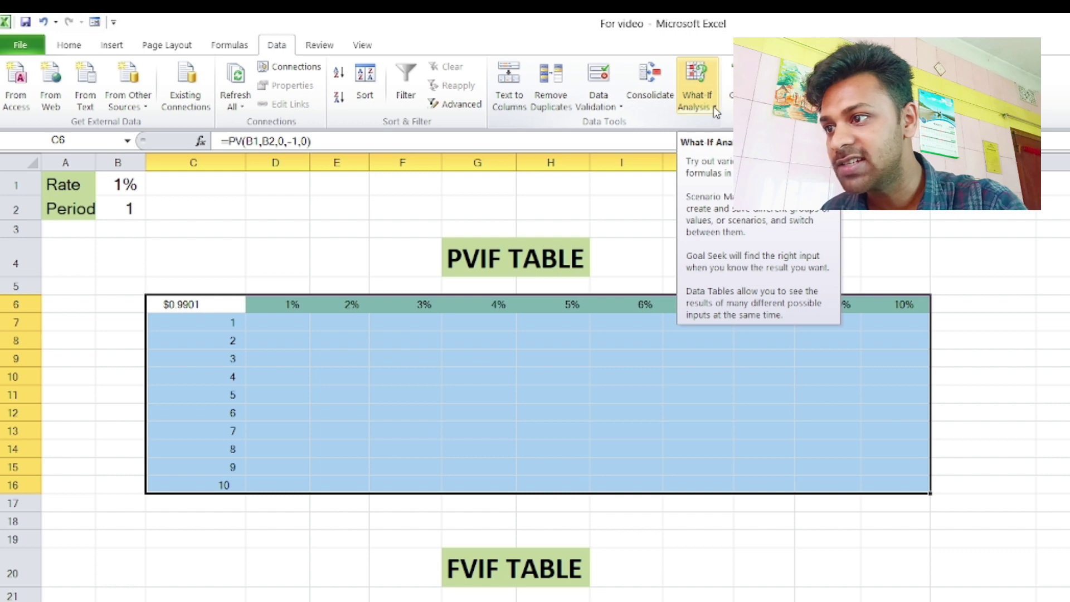
{"action": "left_click", "coordinate": [697, 92]}
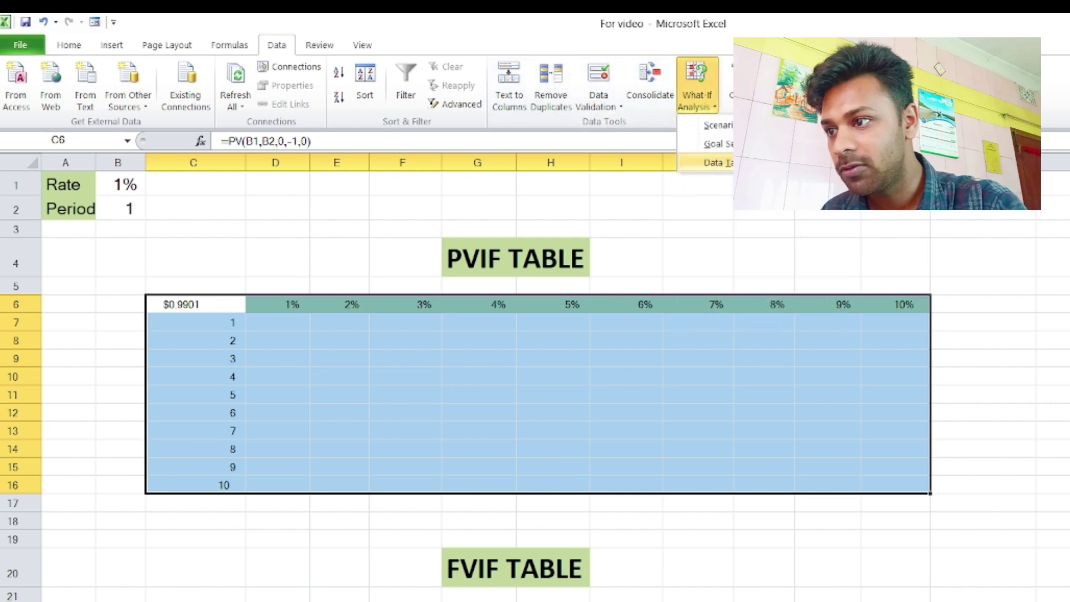
{"action": "left_click", "coordinate": [713, 162]}
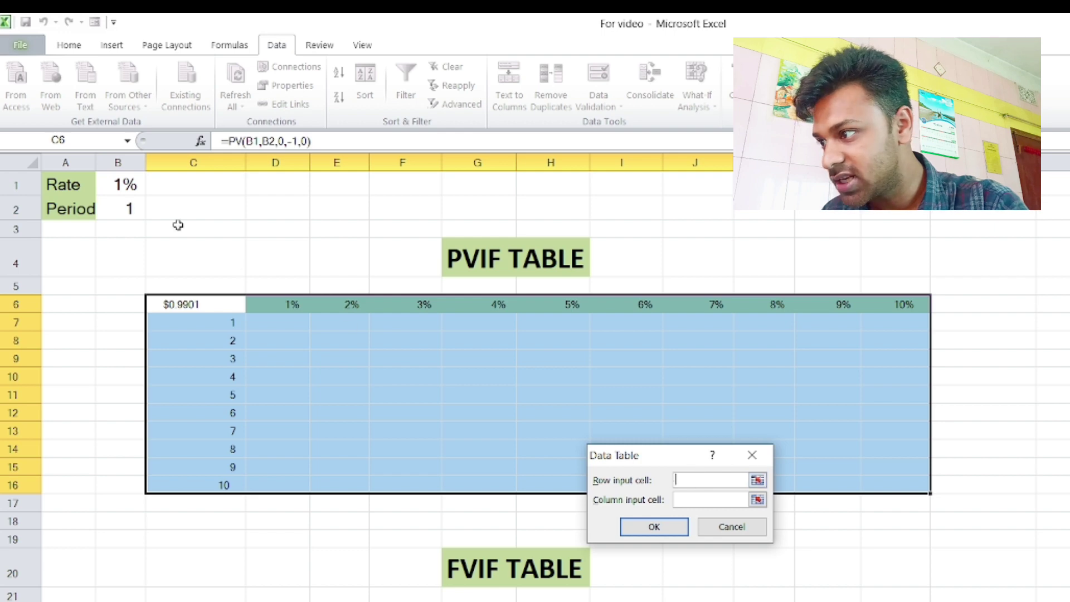
{"action": "left_click", "coordinate": [125, 186]}
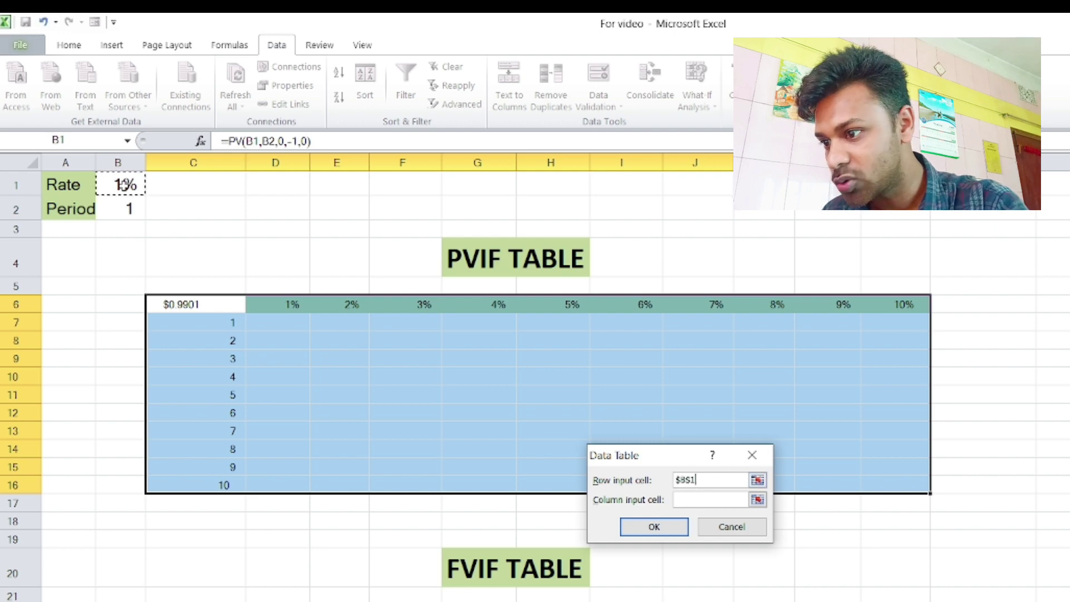
{"action": "left_click", "coordinate": [693, 502]}
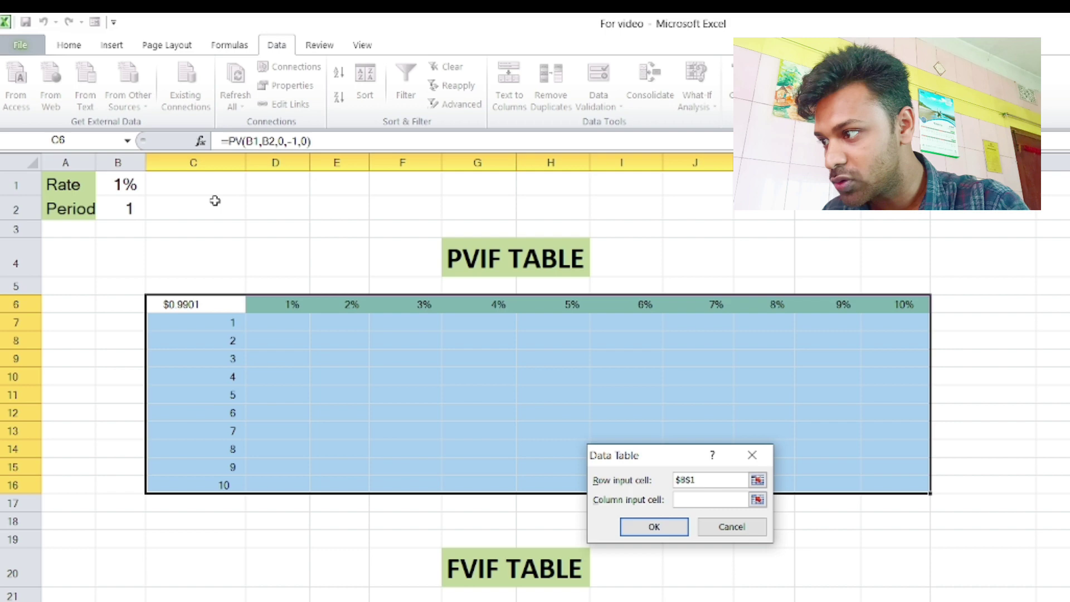
{"action": "left_click", "coordinate": [126, 213]}
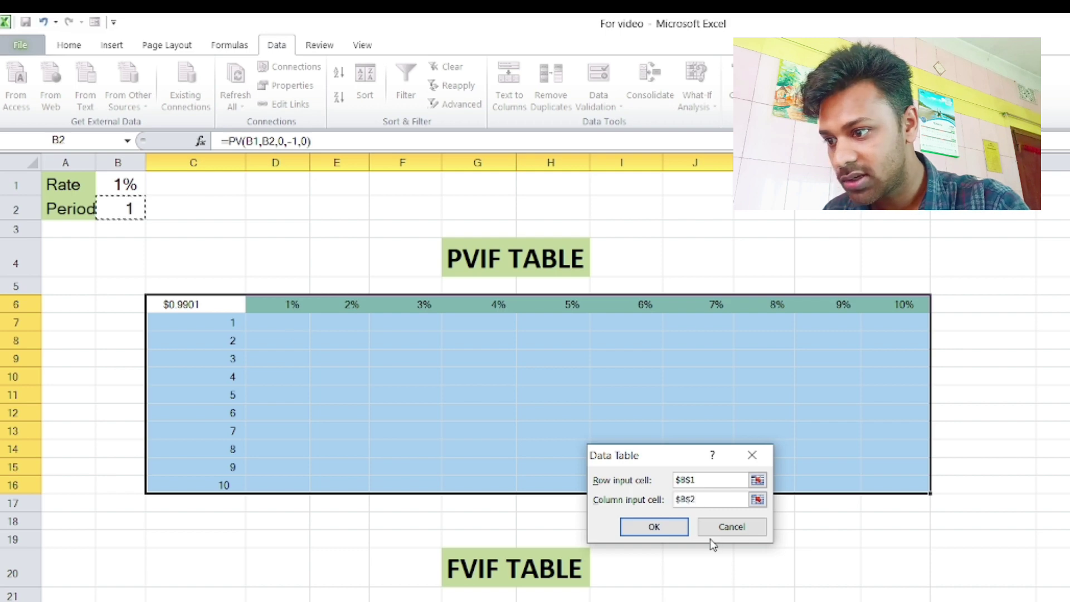
{"action": "left_click", "coordinate": [651, 528]}
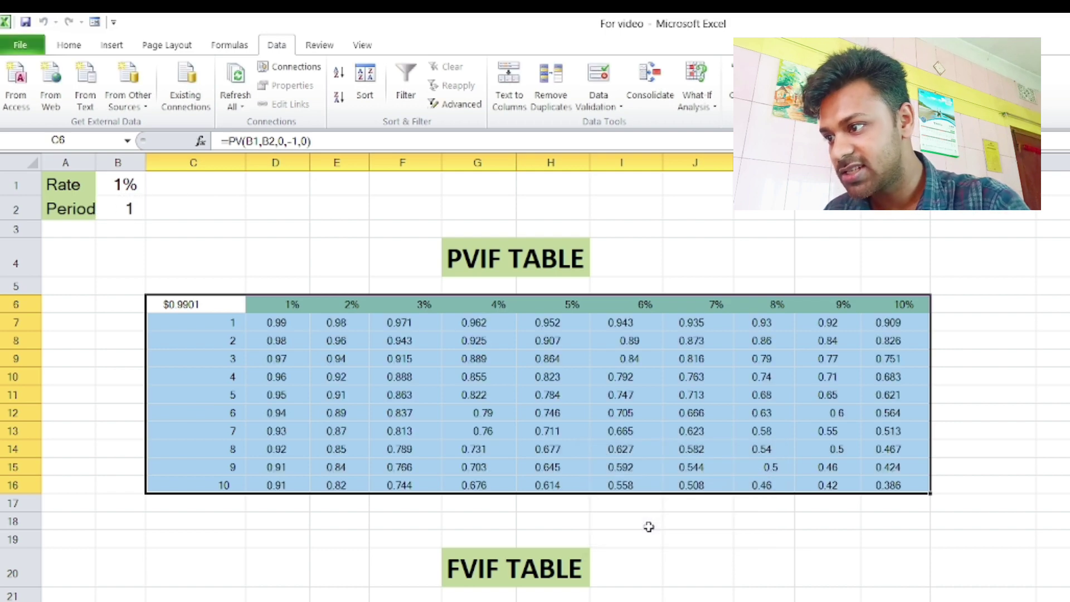
{"action": "scroll", "coordinate": [648, 527], "scroll_direction": "down", "scroll_amount": 2}
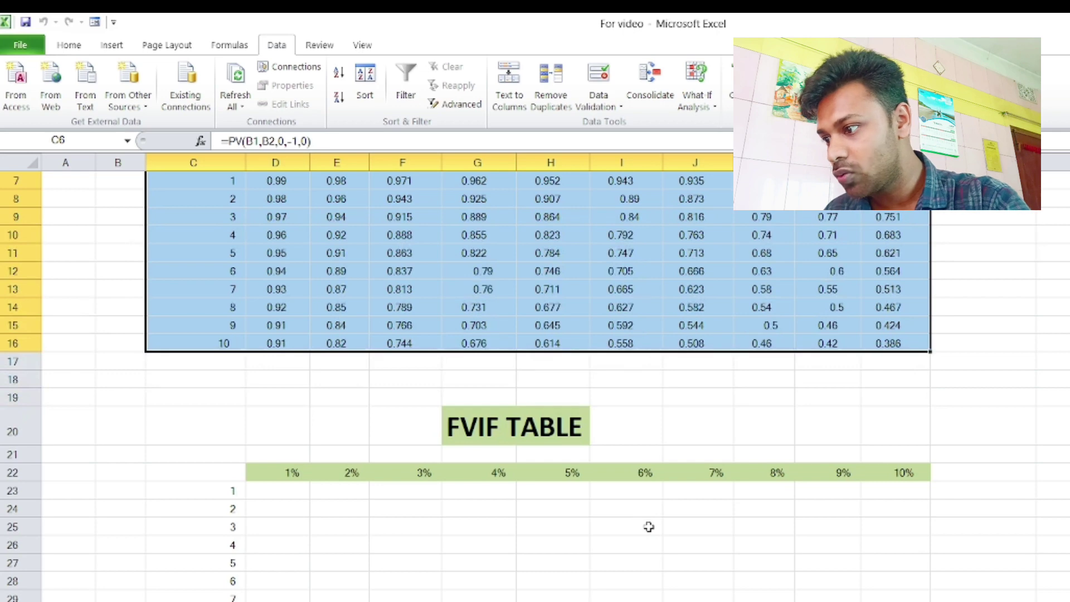
Enter =FV(B1,B2,0,-1,0) in C22 so it returns $1.0100.
{"action": "left_click", "coordinate": [191, 477]}
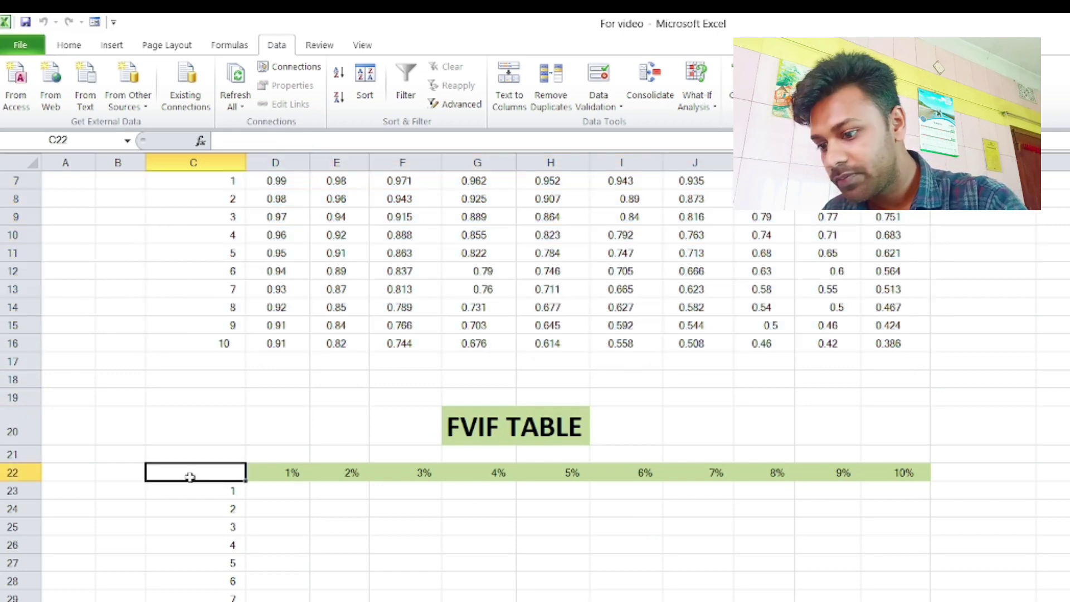
{"action": "type", "text": "="}
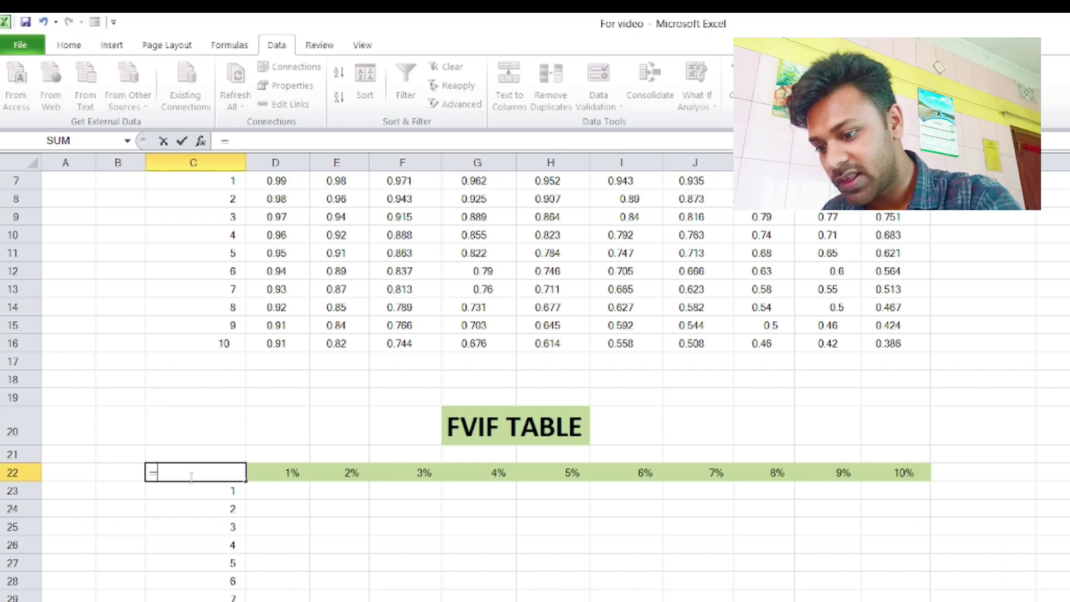
{"action": "type", "text": "fv("}
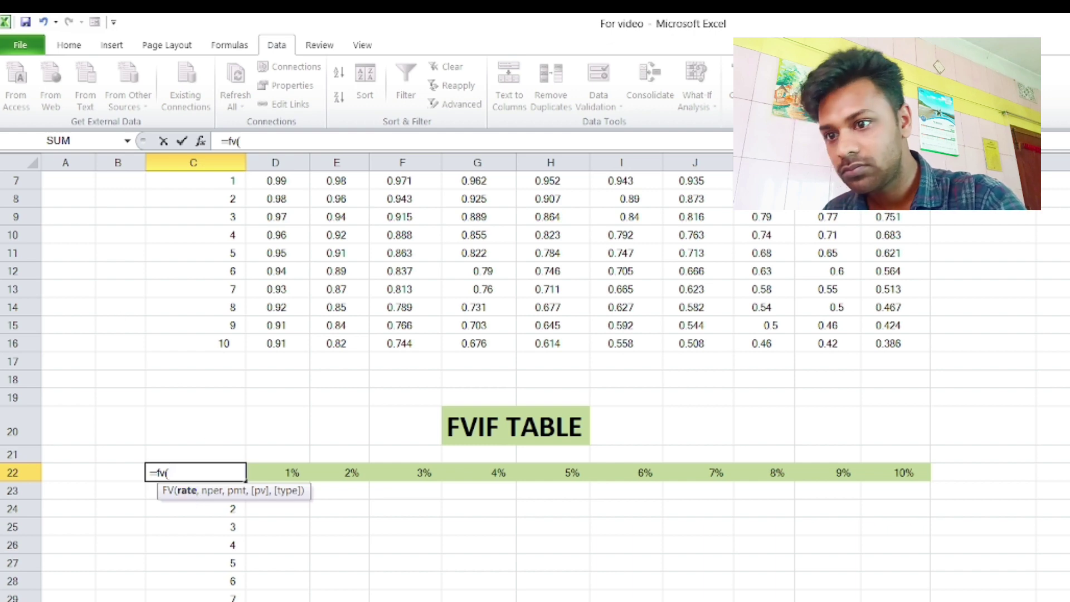
{"action": "scroll", "coordinate": [286, 205], "scroll_direction": "up", "scroll_amount": 2}
{"action": "scroll", "coordinate": [285, 205], "scroll_direction": "up", "scroll_amount": 1}
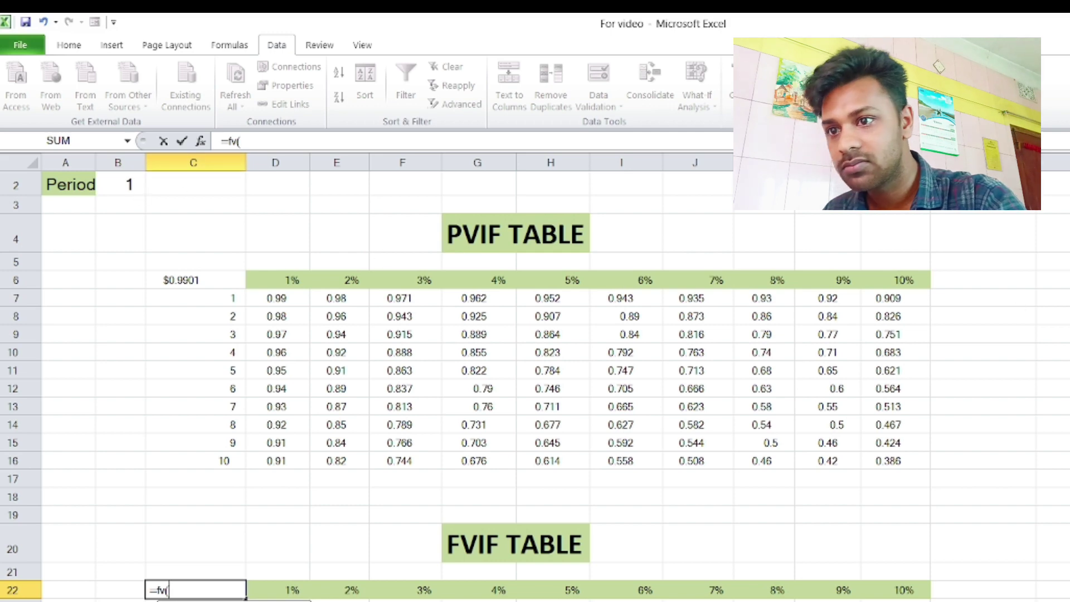
{"action": "scroll", "coordinate": [535, 326], "scroll_direction": "up", "scroll_amount": 1}
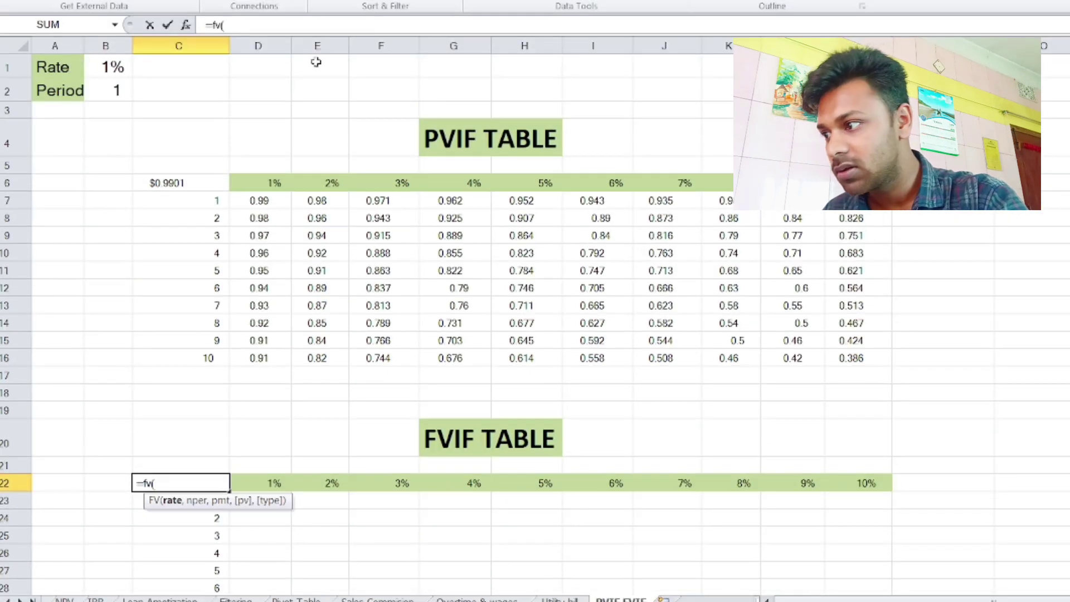
{"action": "left_click", "coordinate": [96, 70]}
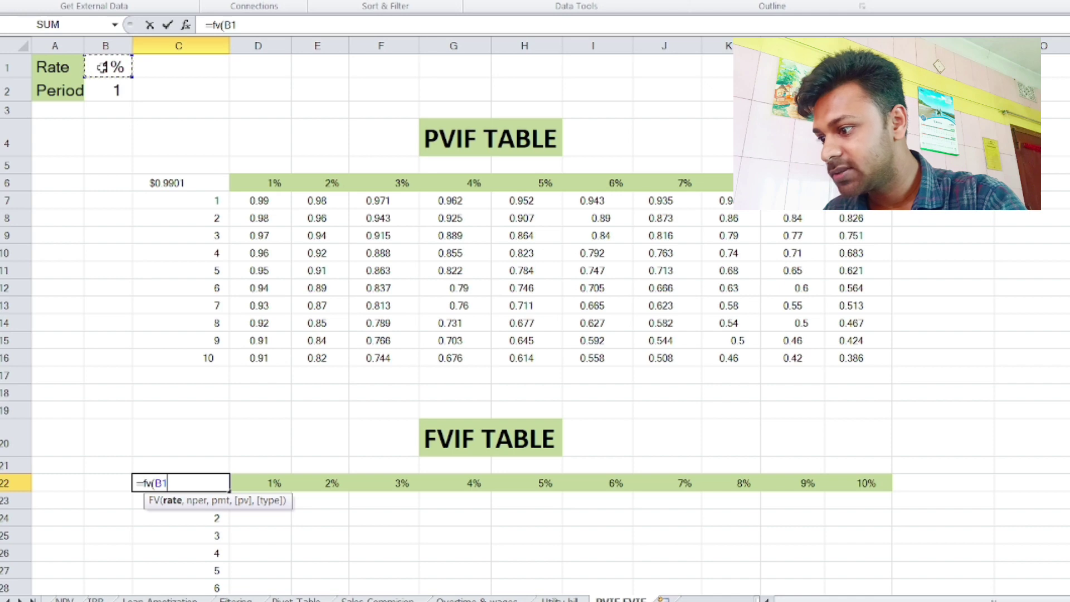
{"action": "type", "text": ","}
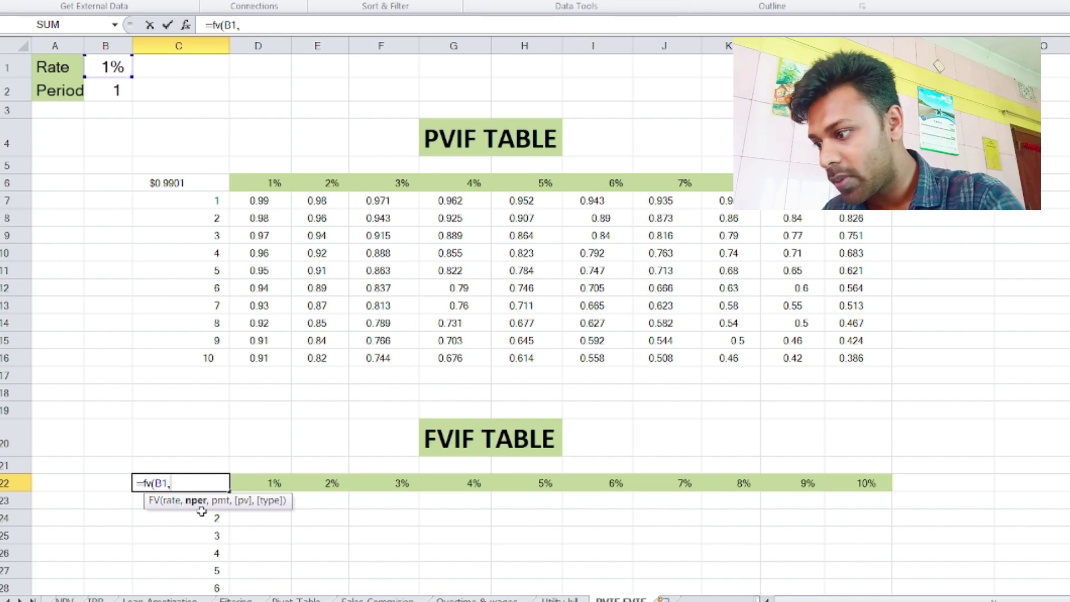
{"action": "left_click", "coordinate": [117, 92]}
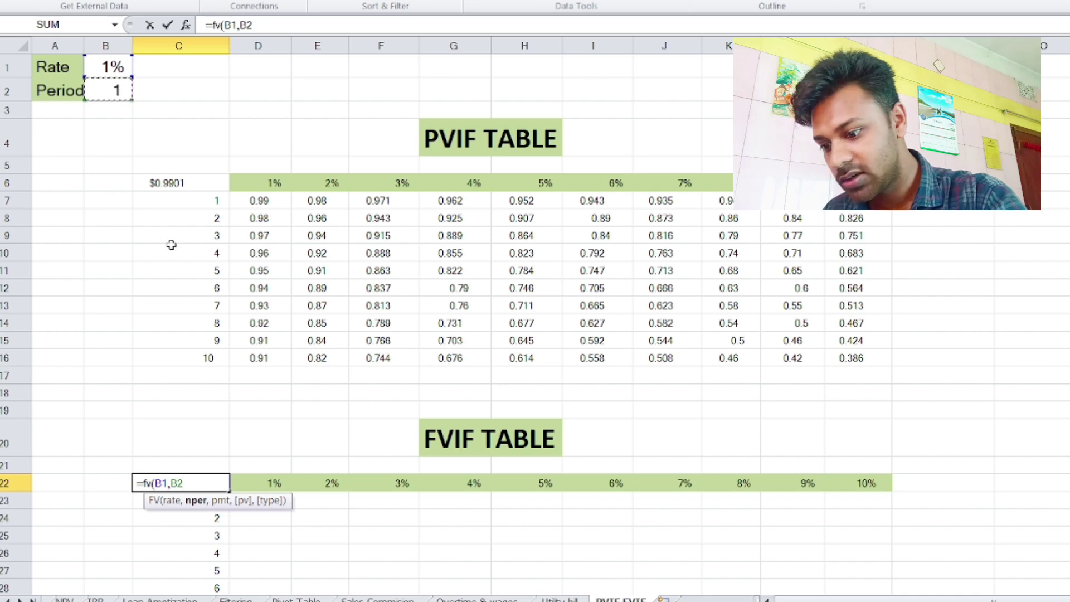
{"action": "type", "text": ","}
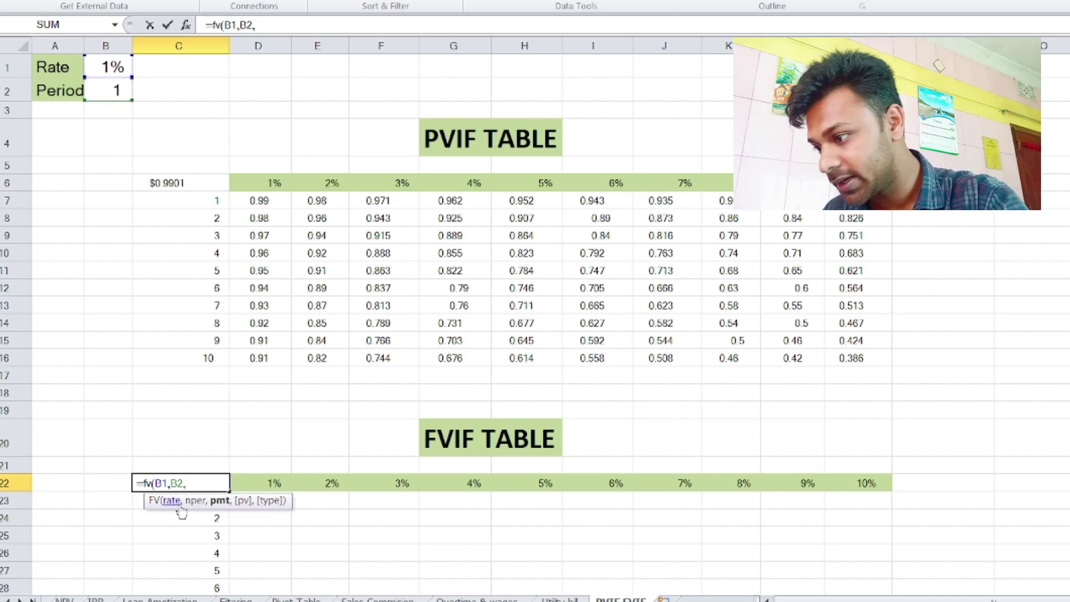
{"action": "type", "text": "0"}
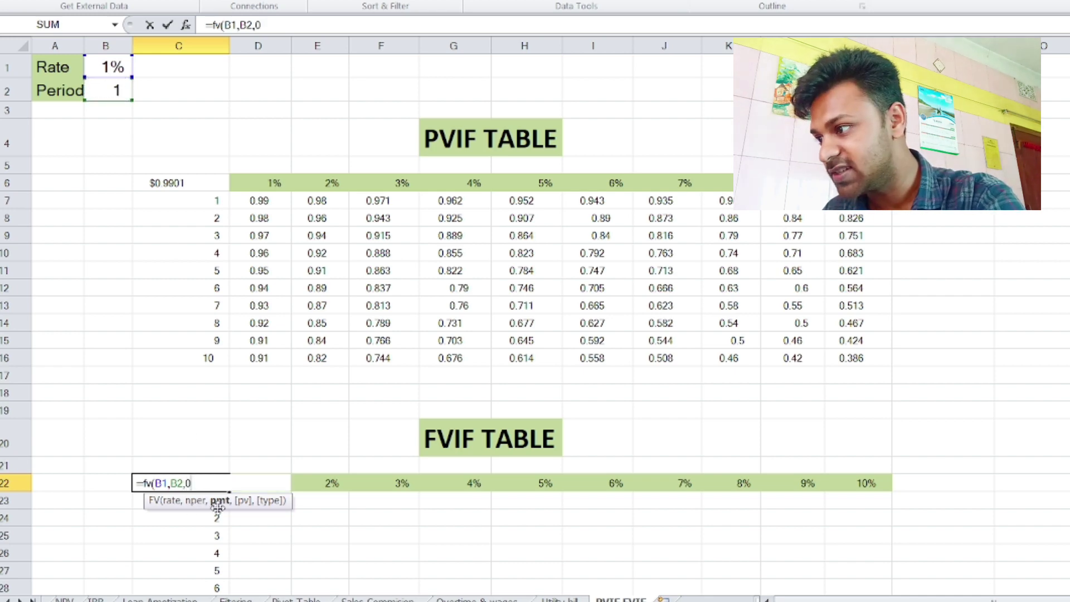
{"action": "type", "text": ",-1"}
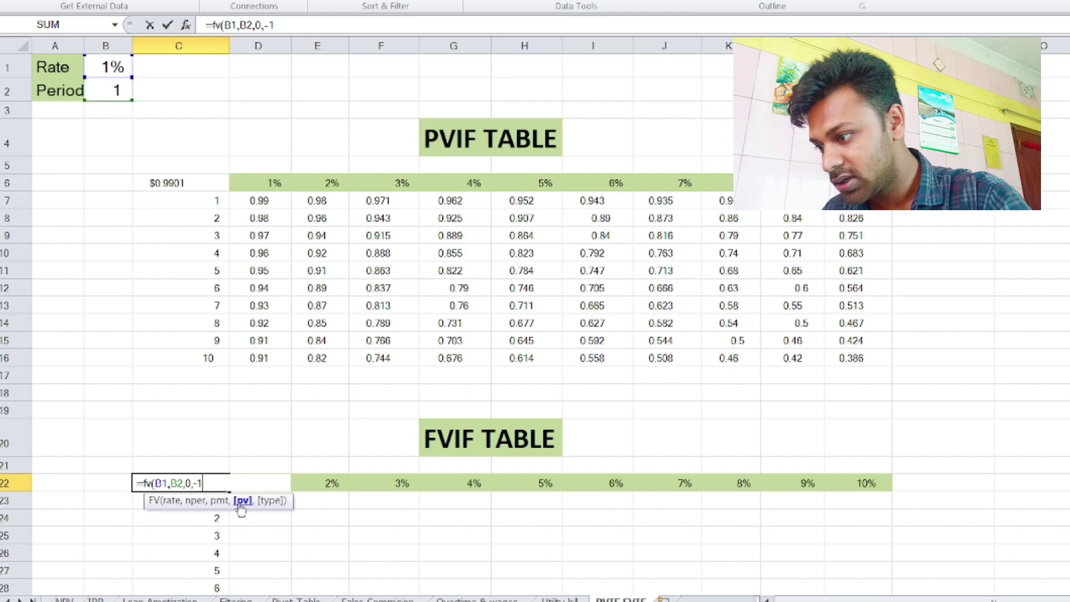
{"action": "type", "text": ","}
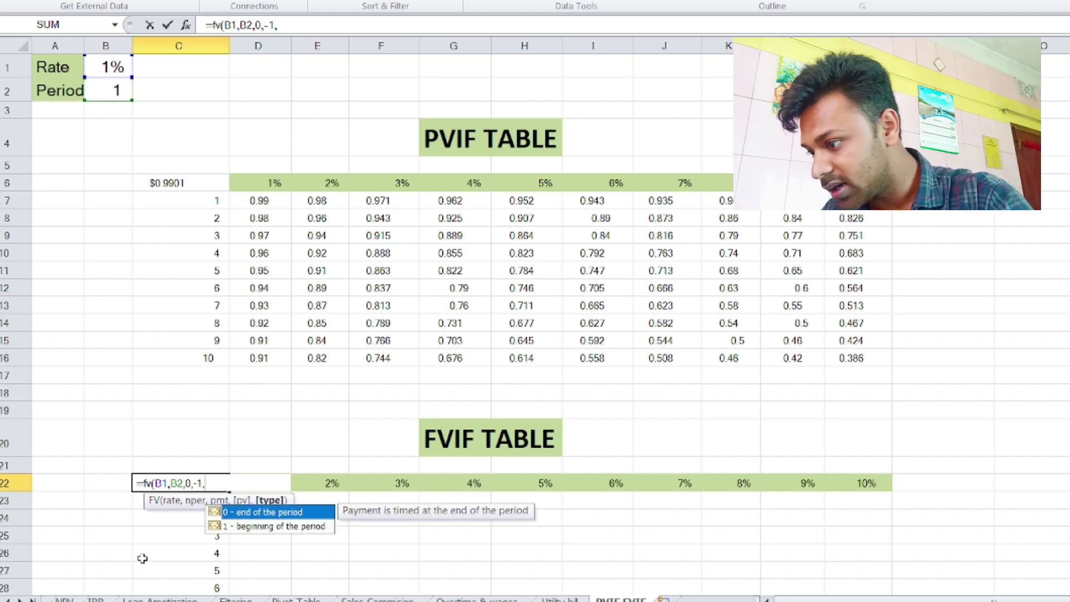
{"action": "type", "text": "0"}
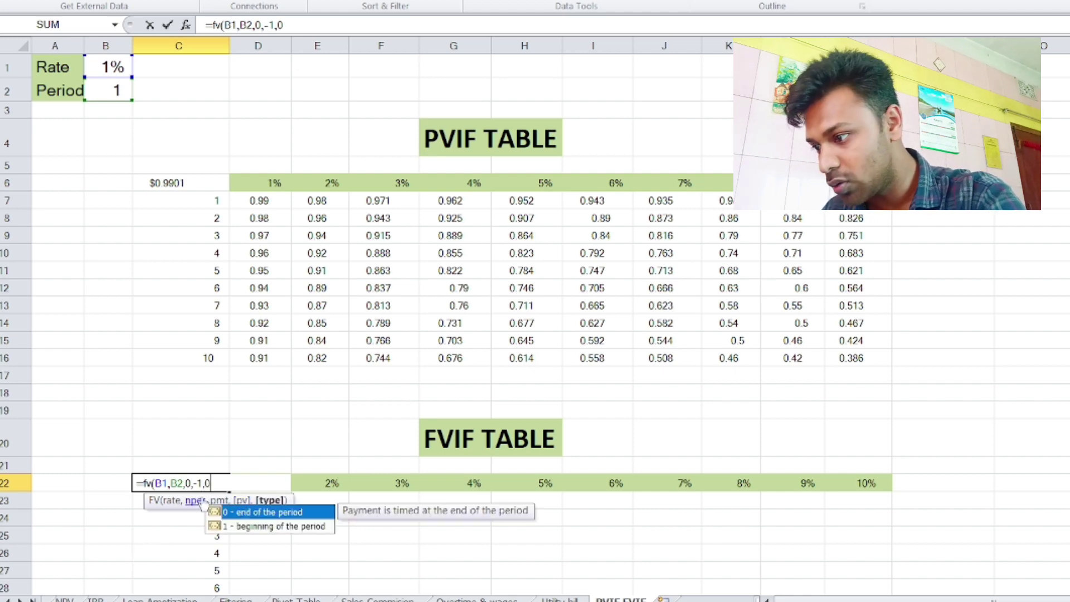
{"action": "type", "text": ")"}
{"action": "key", "text": "Return"}
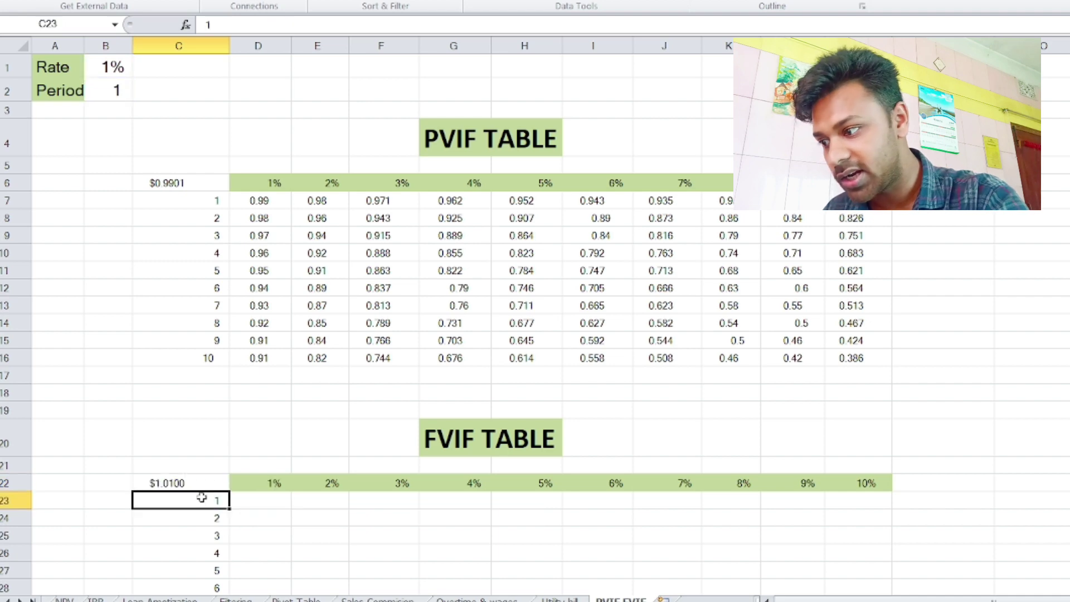
{"action": "scroll", "coordinate": [477, 419], "scroll_direction": "down", "scroll_amount": 3}
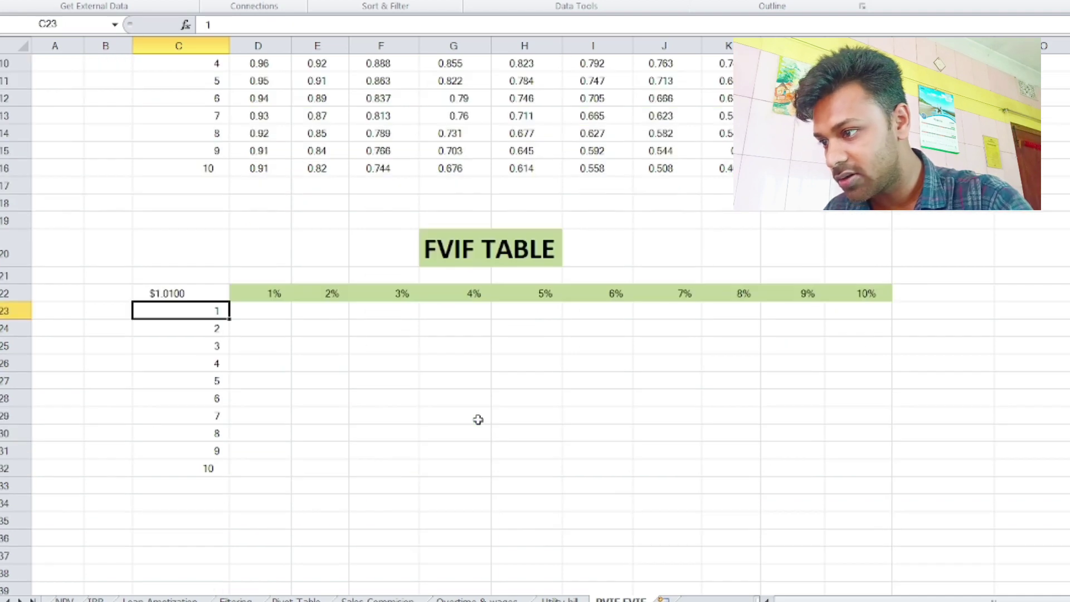
Create a data table over C22:M32 with row input B1 and column input B2.
{"action": "left_click", "coordinate": [187, 295]}
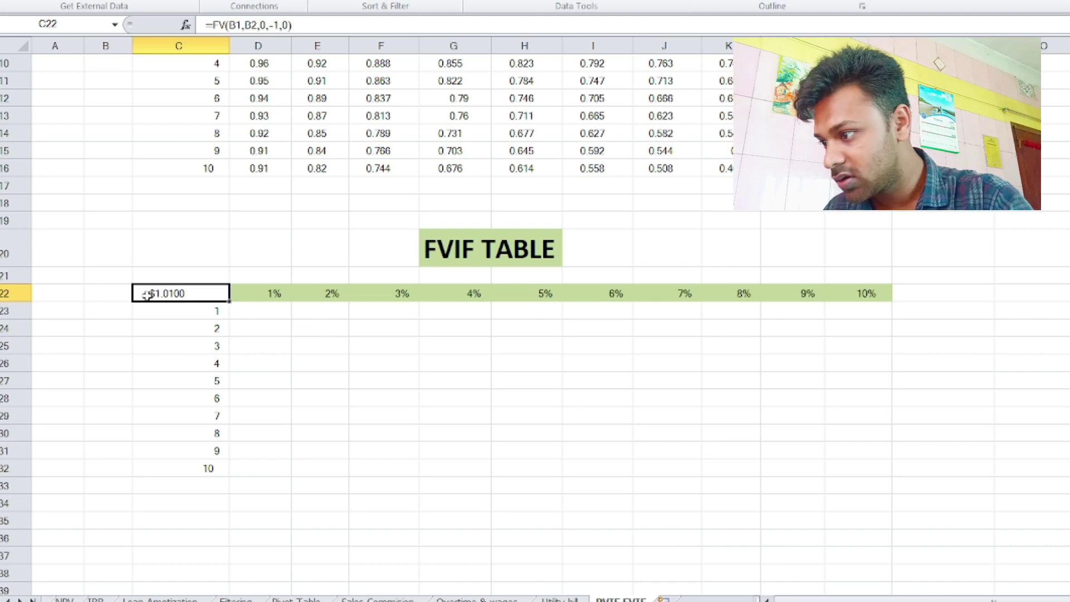
{"action": "left_click_drag", "start_coordinate": [146, 294], "coordinate": [856, 464]}
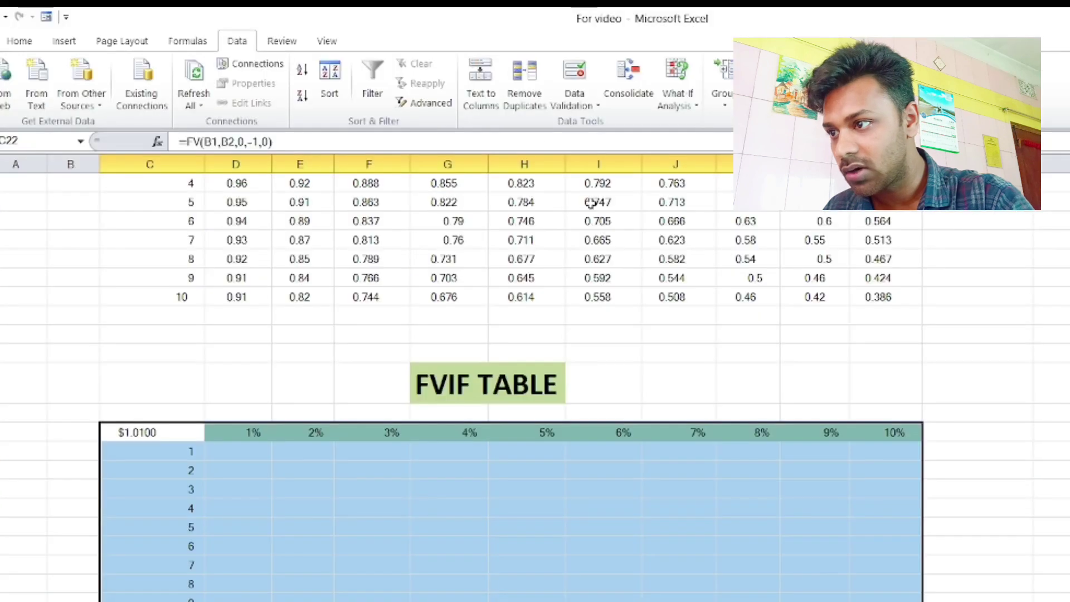
{"action": "left_click", "coordinate": [696, 105]}
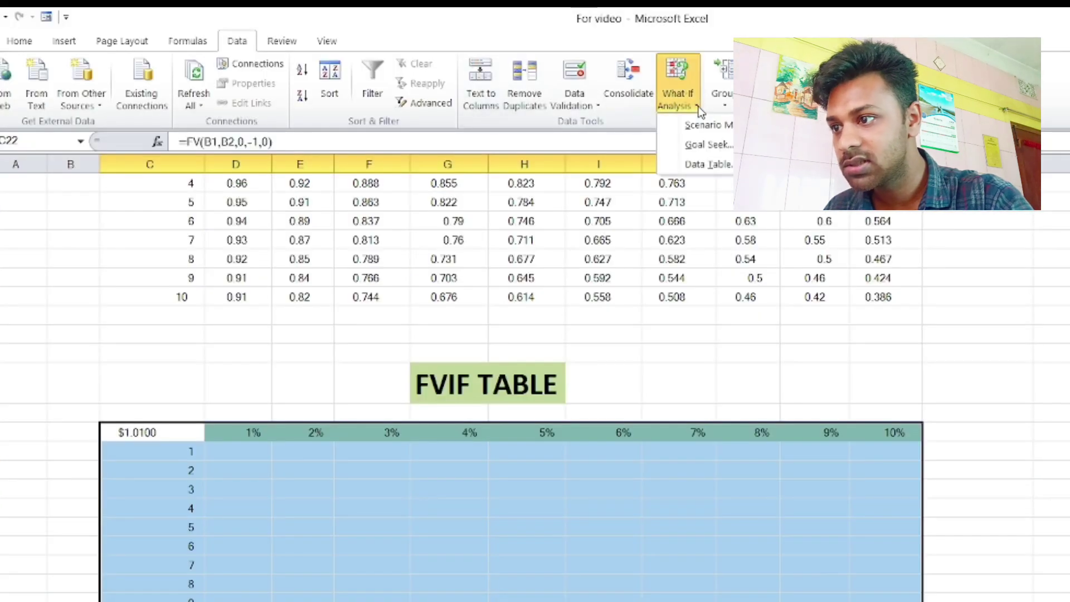
{"action": "left_click", "coordinate": [707, 164]}
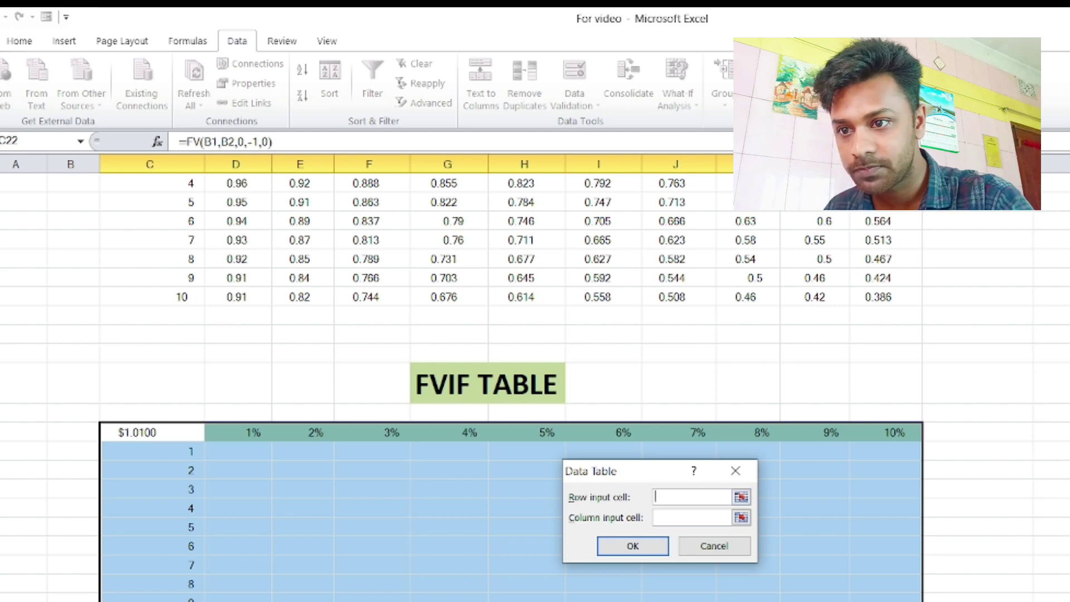
{"action": "scroll", "coordinate": [335, 376], "scroll_direction": "up", "scroll_amount": 4}
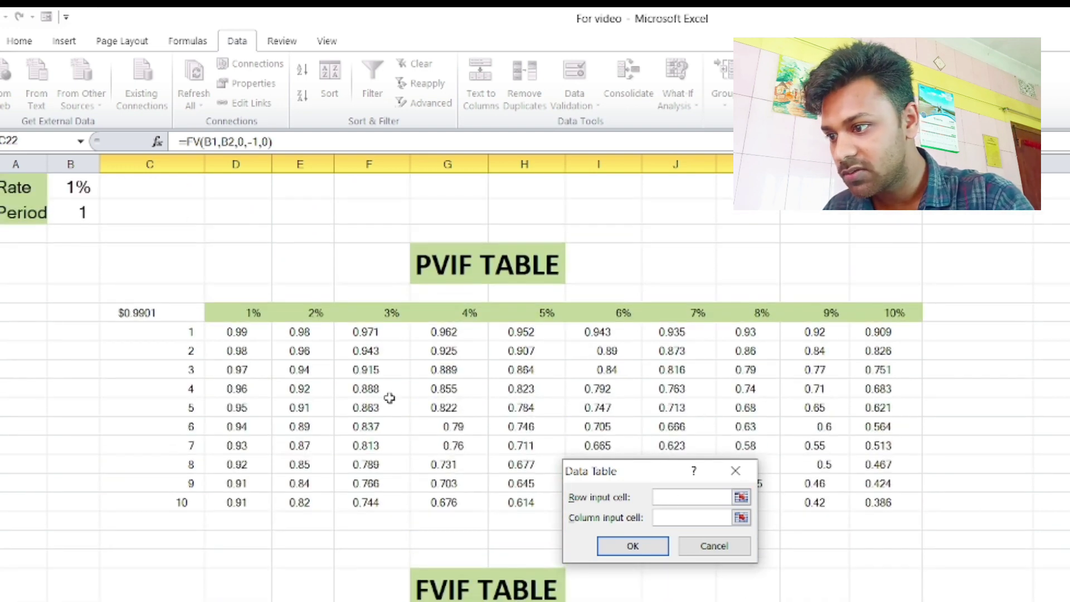
{"action": "left_click", "coordinate": [77, 190]}
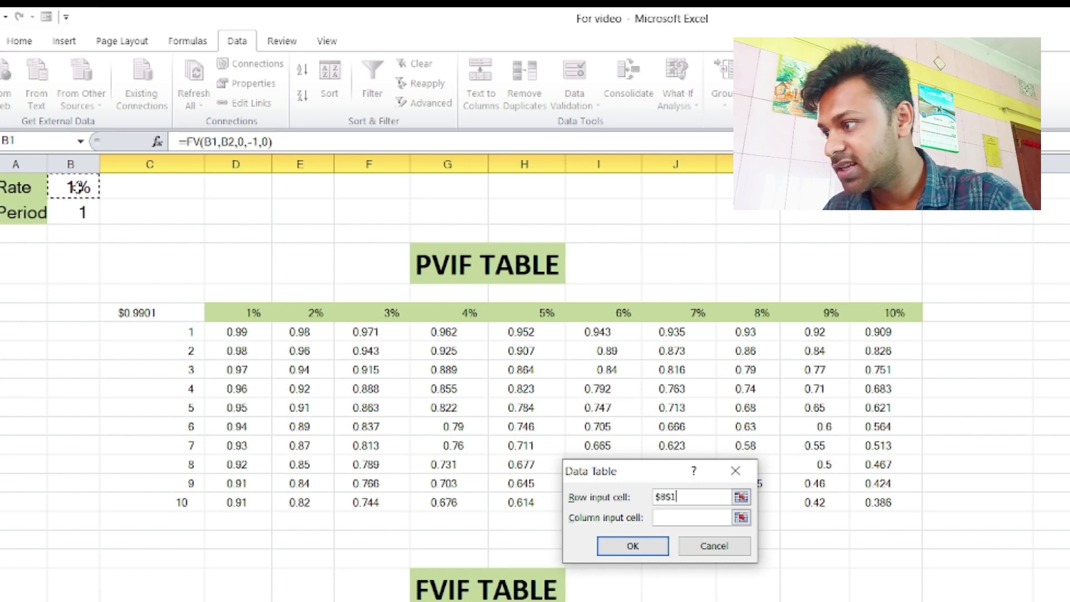
{"action": "left_click", "coordinate": [697, 519]}
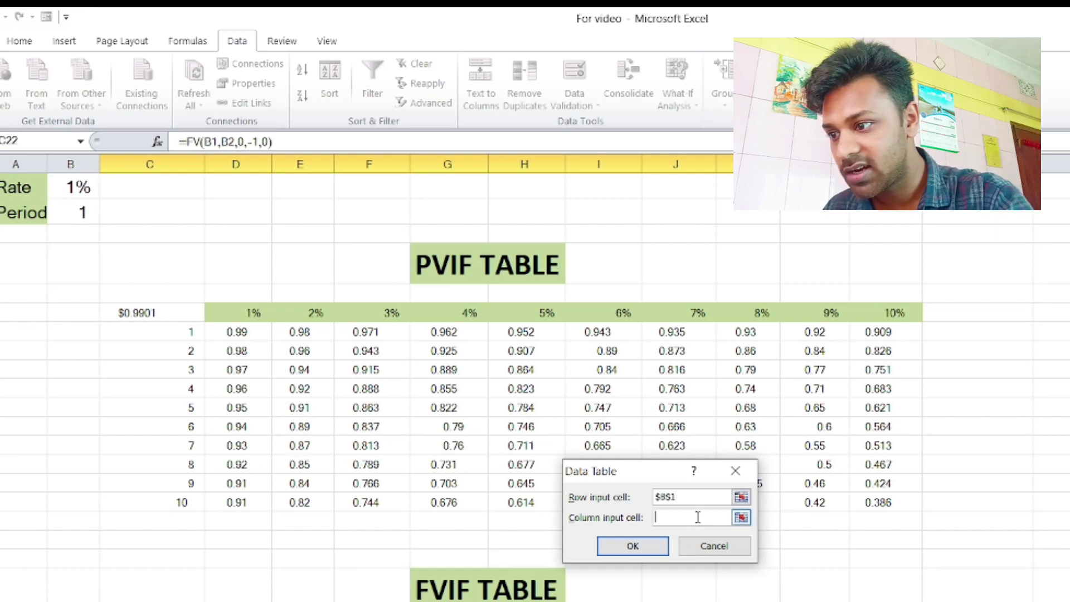
{"action": "left_click", "coordinate": [77, 212]}
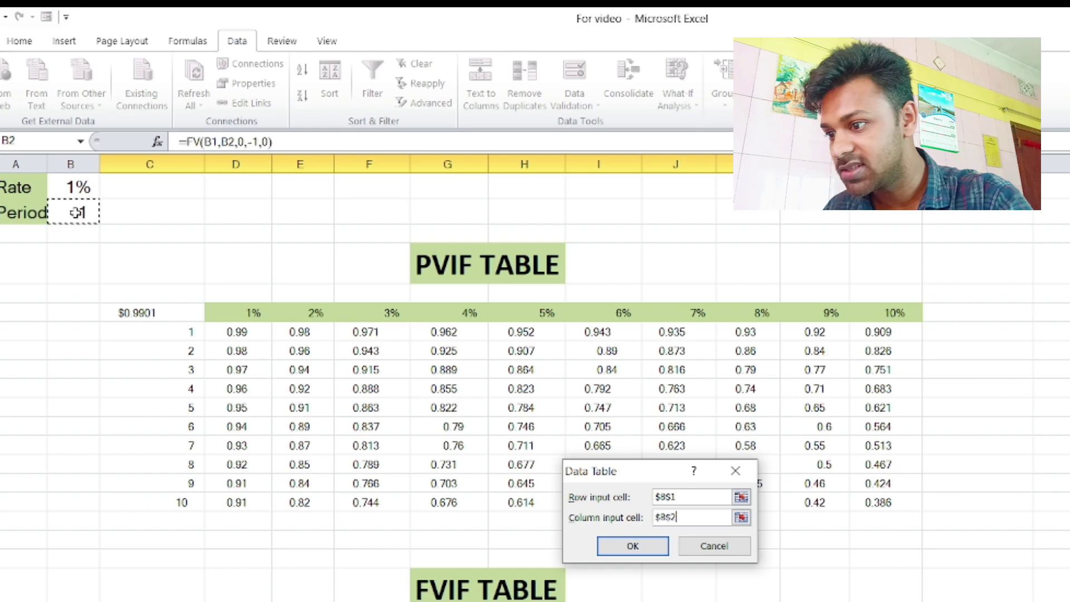
{"action": "left_click", "coordinate": [656, 550]}
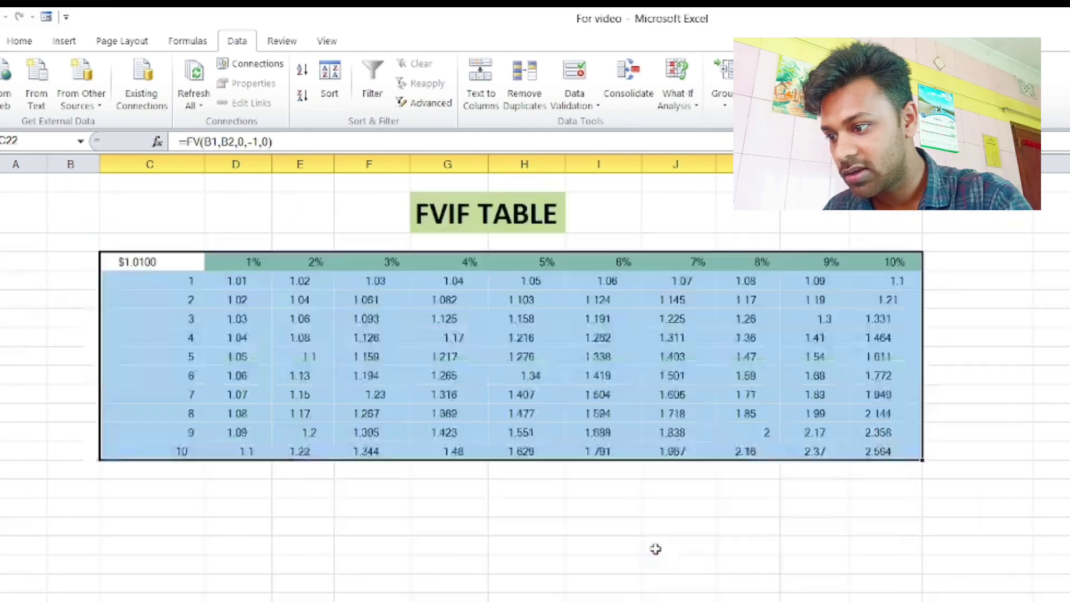
{"action": "scroll", "coordinate": [656, 549], "scroll_direction": "down", "scroll_amount": 5}
{"action": "scroll", "coordinate": [656, 550], "scroll_direction": "up", "scroll_amount": 12}
{"action": "scroll", "coordinate": [656, 550], "scroll_direction": "down", "scroll_amount": 1}
{"action": "scroll", "coordinate": [655, 548], "scroll_direction": "down", "scroll_amount": 1}
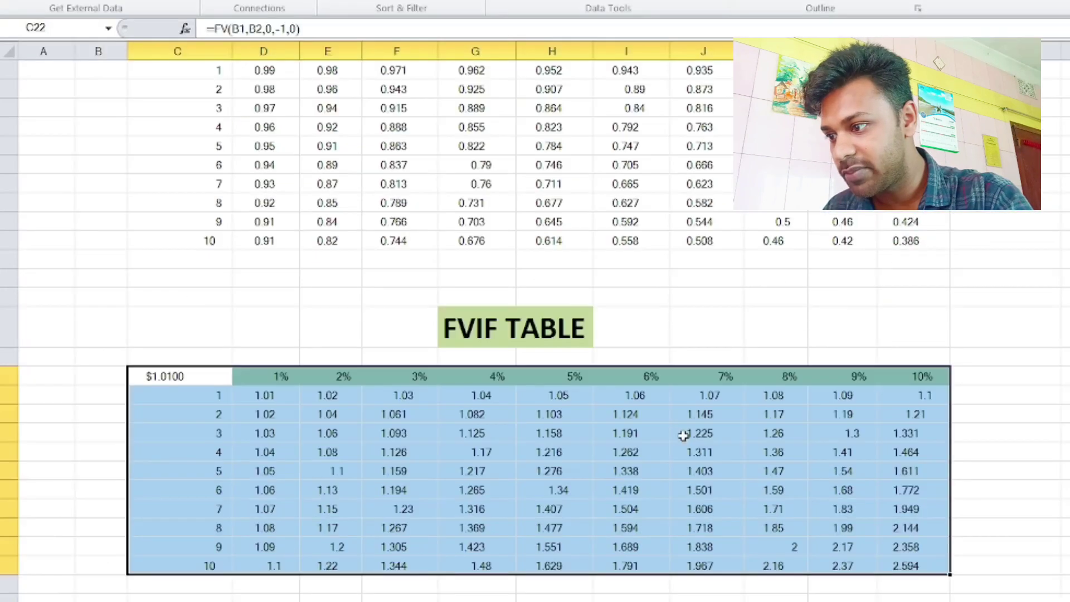